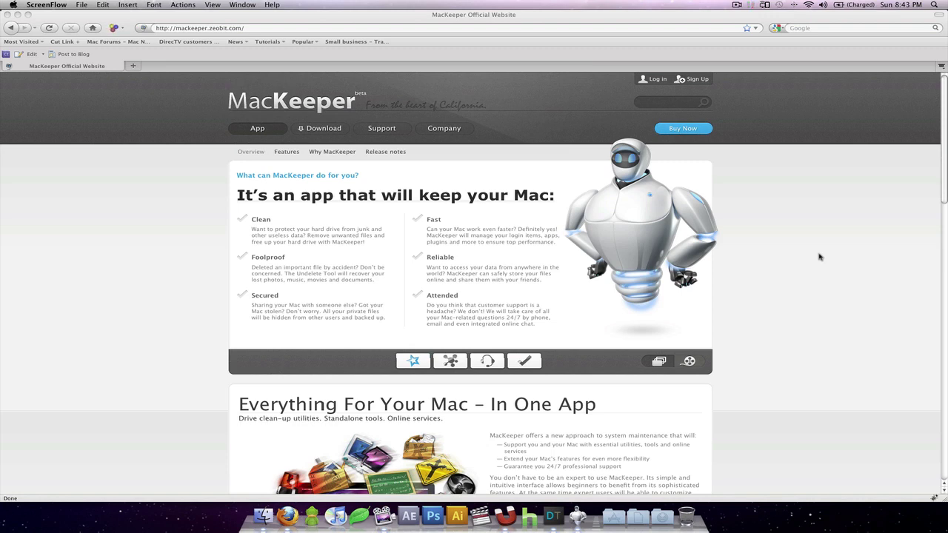
- Scroll the MacKeeper website in Firefox, then launch MacKeeper and run a One-Click Scan
click(187, 205)
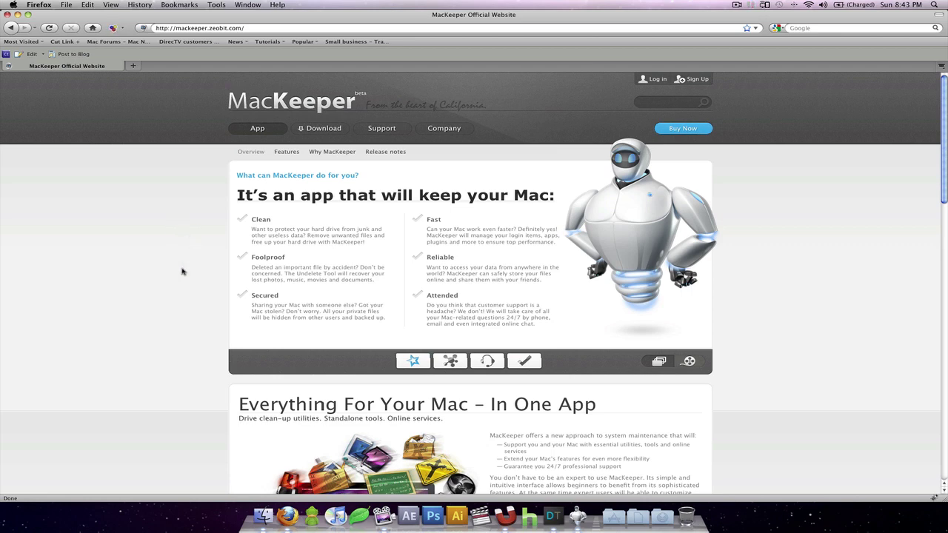
scroll(182, 272, down, 2)
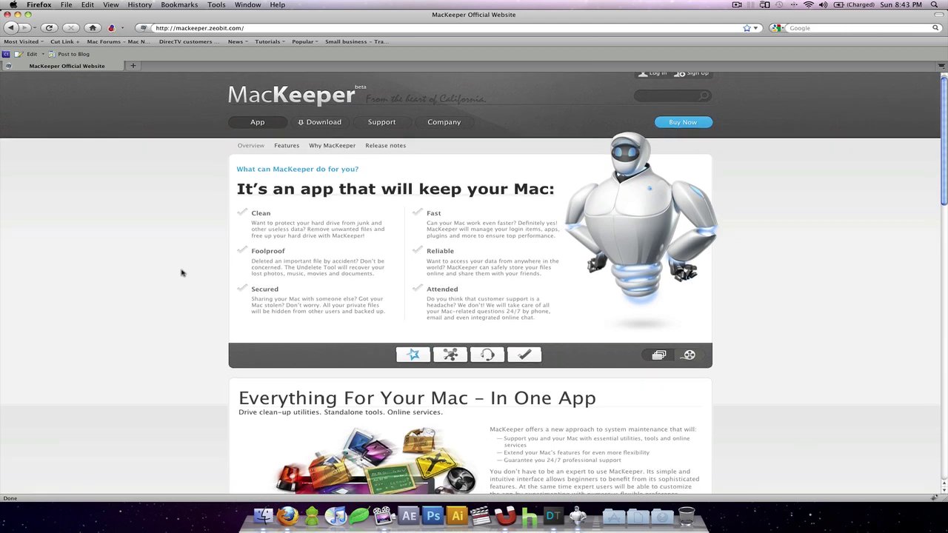
scroll(182, 272, down, 2)
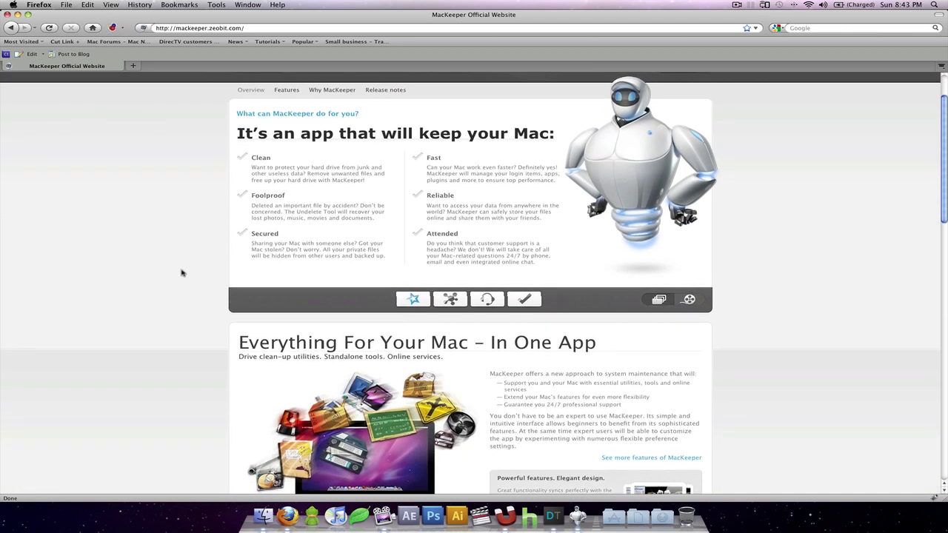
scroll(181, 273, up, 4)
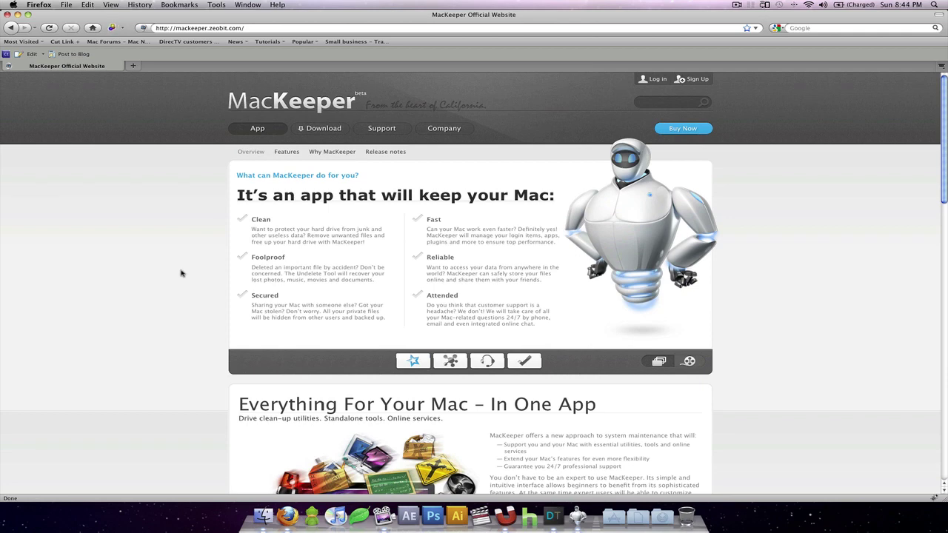
scroll(182, 273, down, 6)
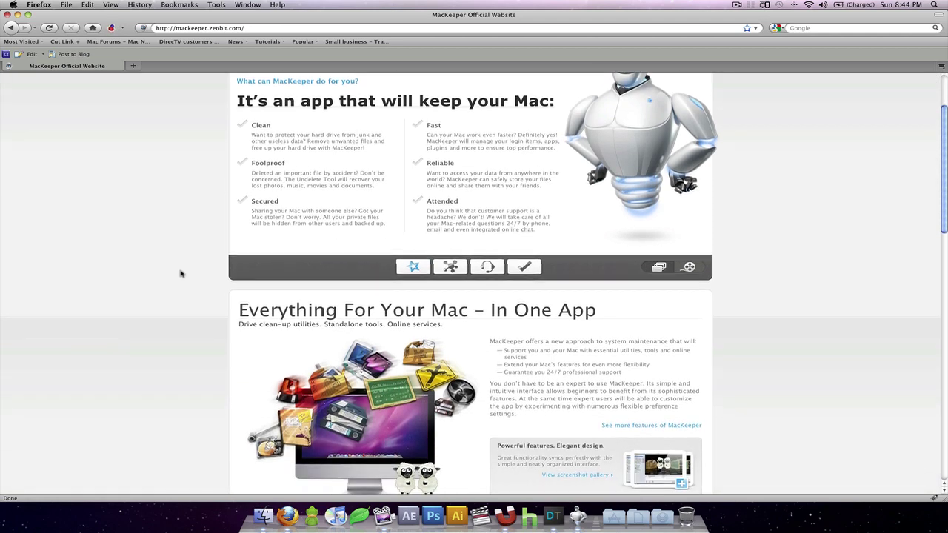
scroll(352, 303, up, 6)
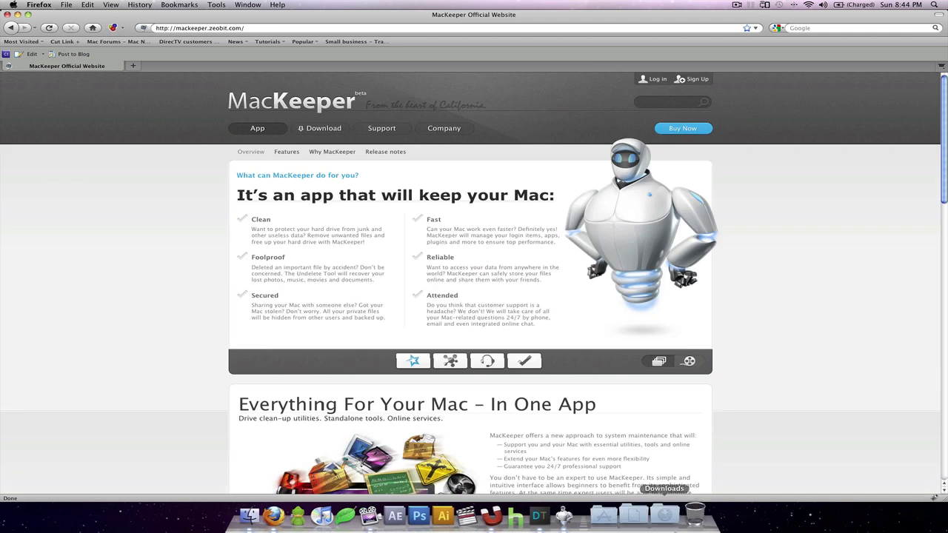
click(569, 481)
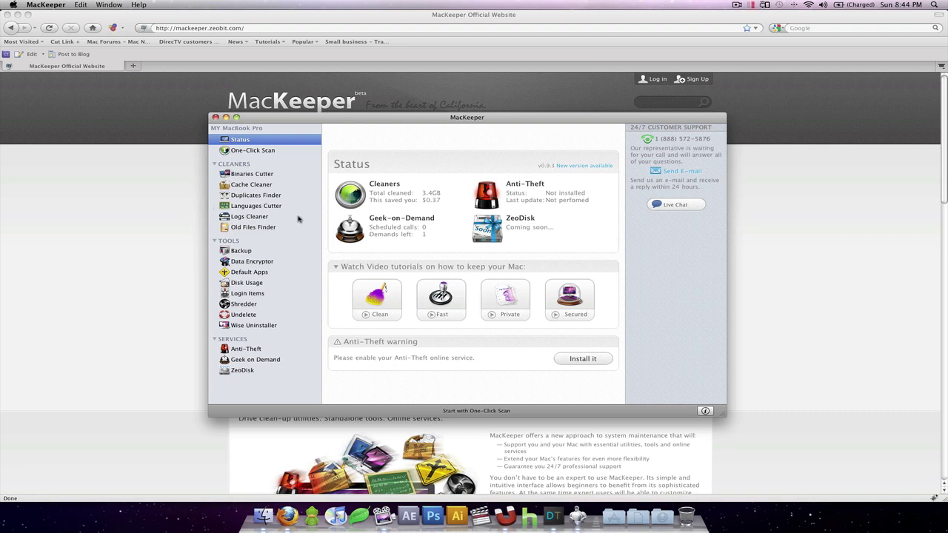
click(269, 151)
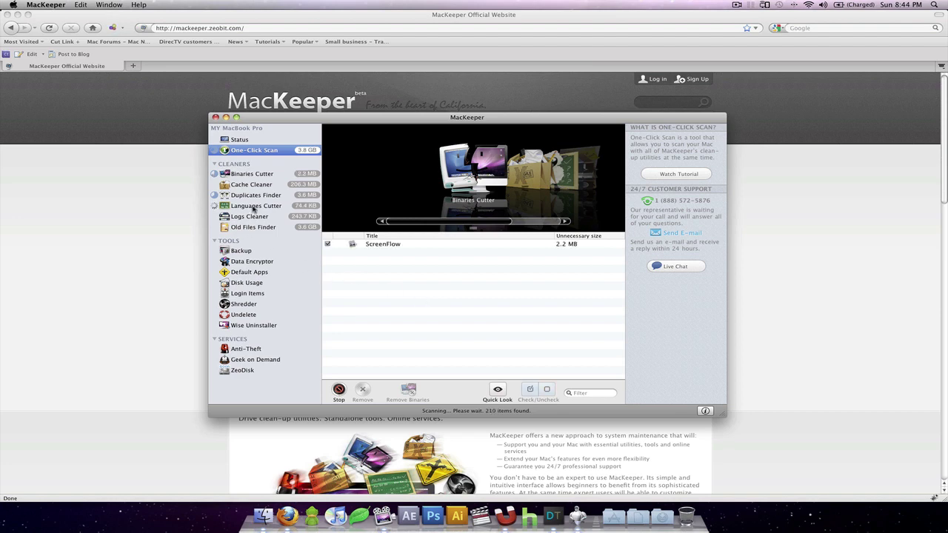
- Check Binaries Cutter and Cache Cleaner, then show Duplicates Finder's 53 duplicates (47.4 MB)
click(258, 176)
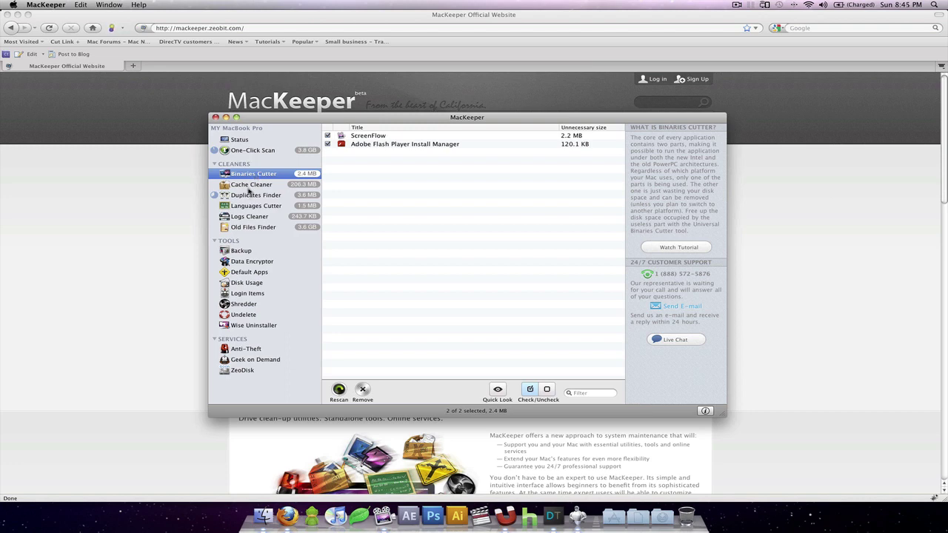
click(250, 186)
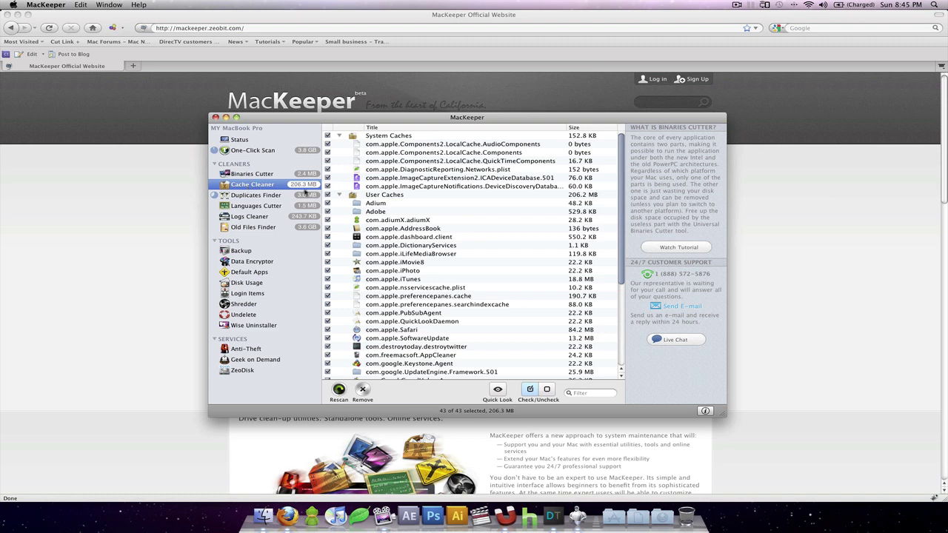
scroll(474, 216, down, 3)
scroll(471, 213, up, 3)
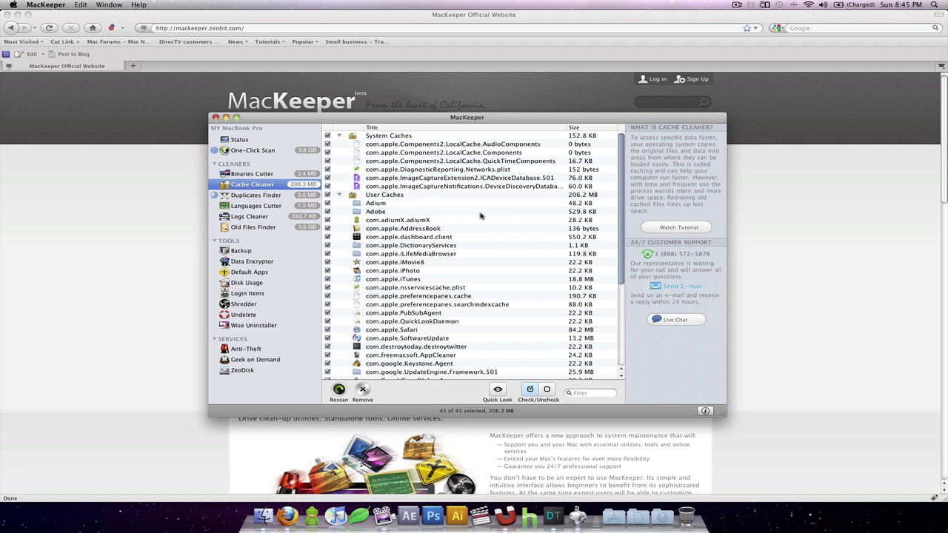
click(237, 195)
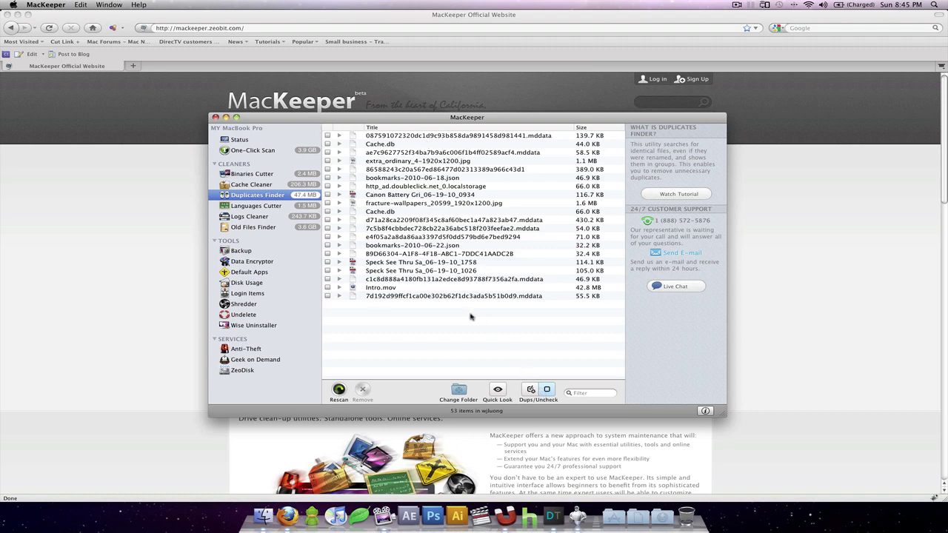
- View Languages Cutter, Logs Cleaner, then Old Files Finder's 26 unused files totalling 3.6 GB
click(255, 205)
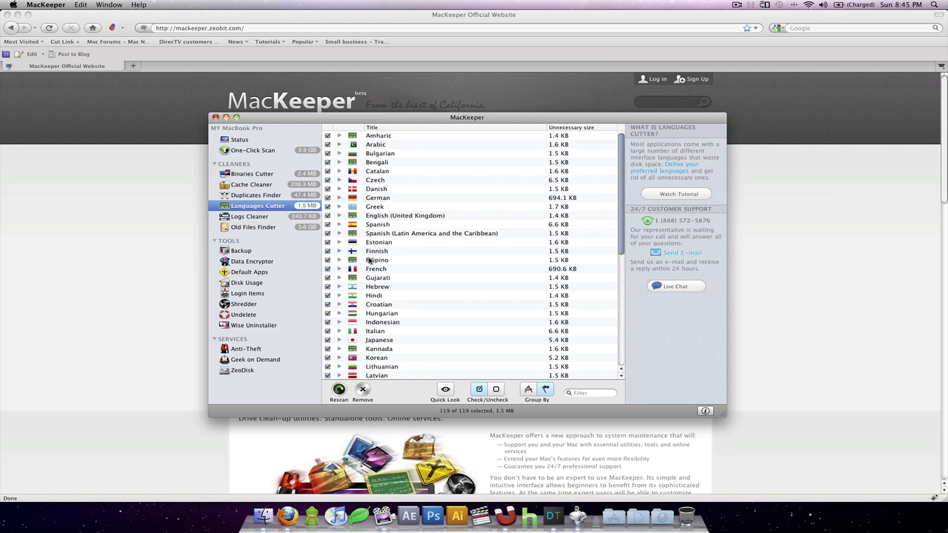
click(259, 216)
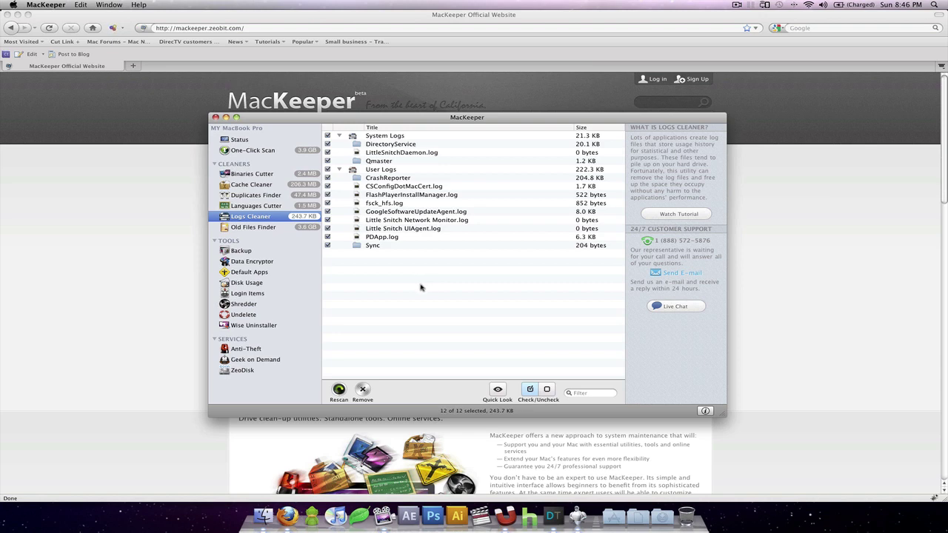
click(253, 228)
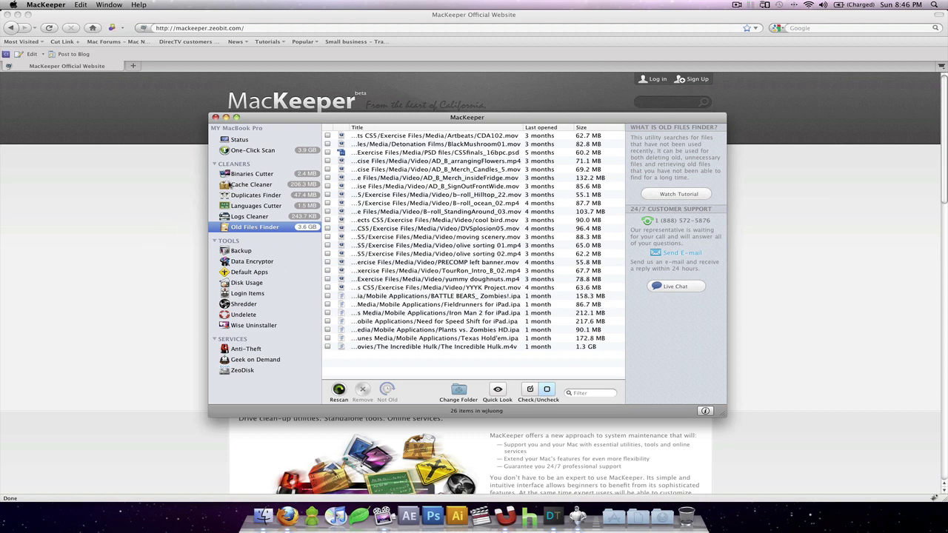
- Switch back and forth between the Binaries Cutter and Cache Cleaner results
click(238, 176)
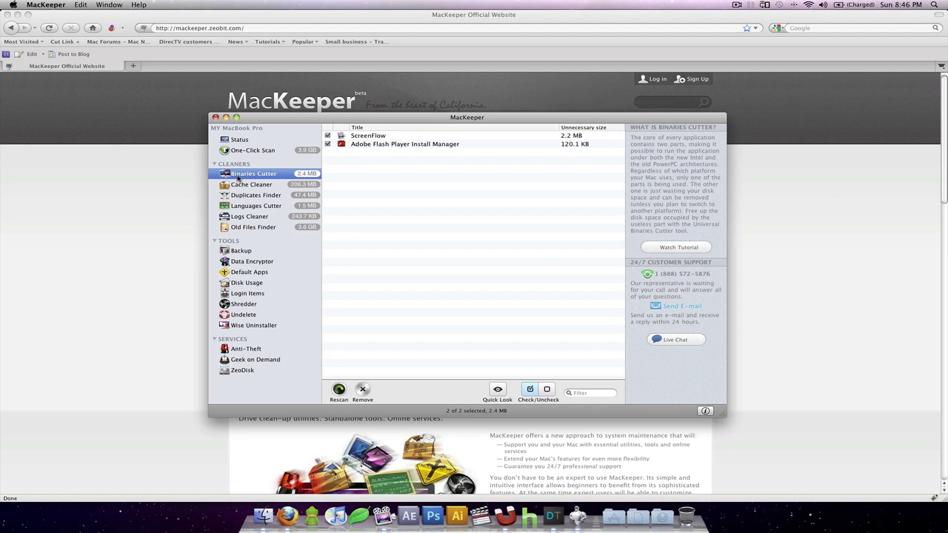
click(269, 188)
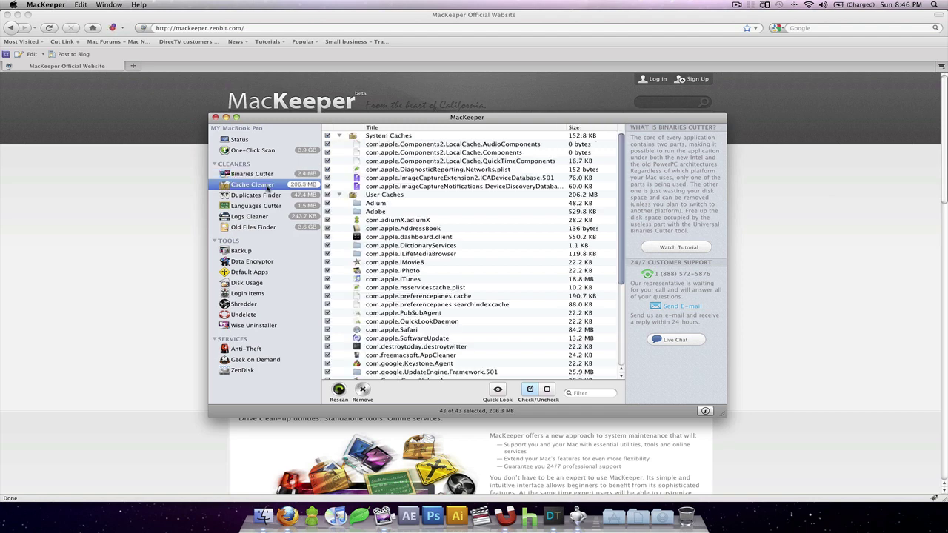
click(262, 179)
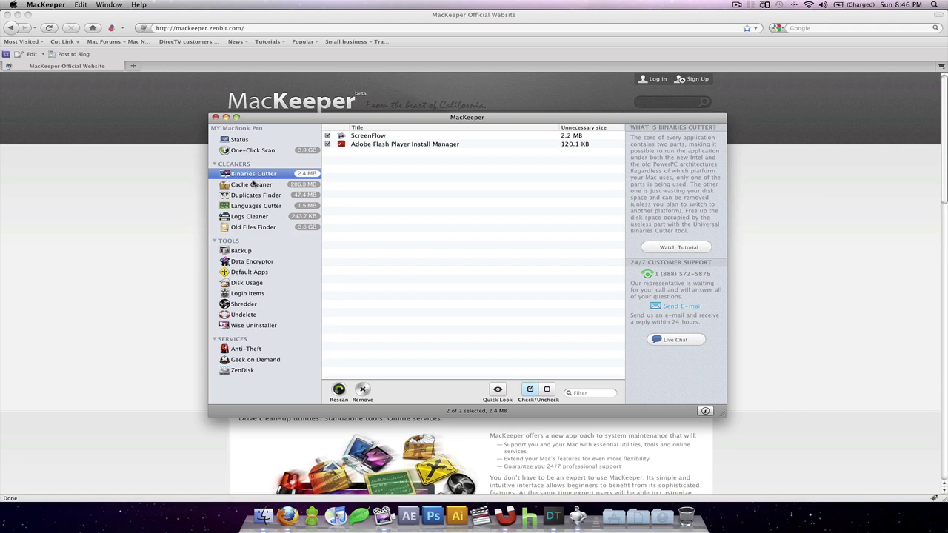
click(252, 184)
key(Up)
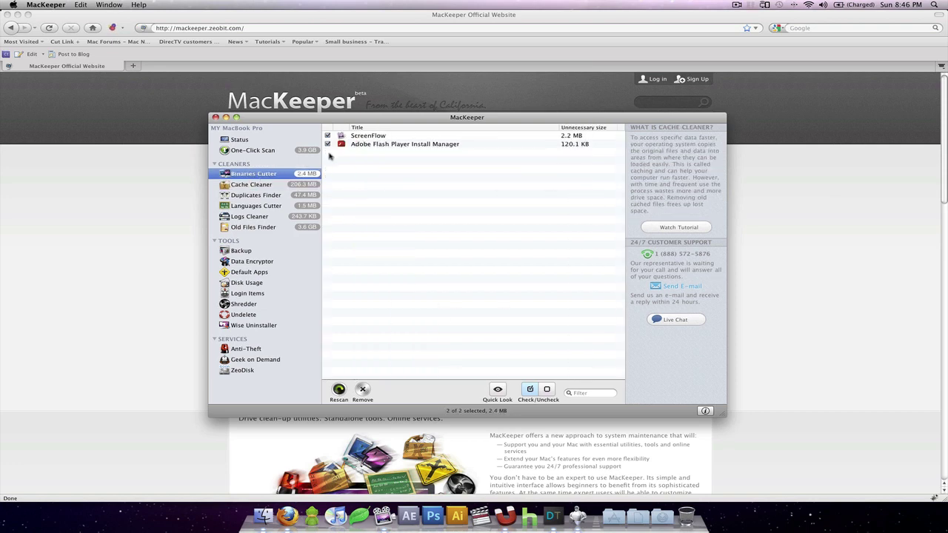
- Step through Duplicates Finder, Languages Cutter and Logs Cleaner to Old Files Finder's 26 items
click(249, 195)
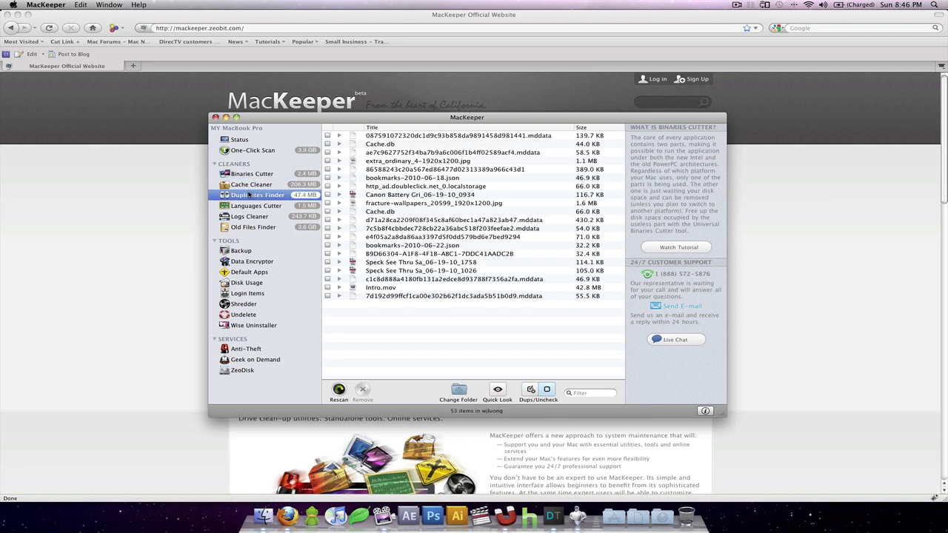
key(Up)
key(Down)
click(247, 206)
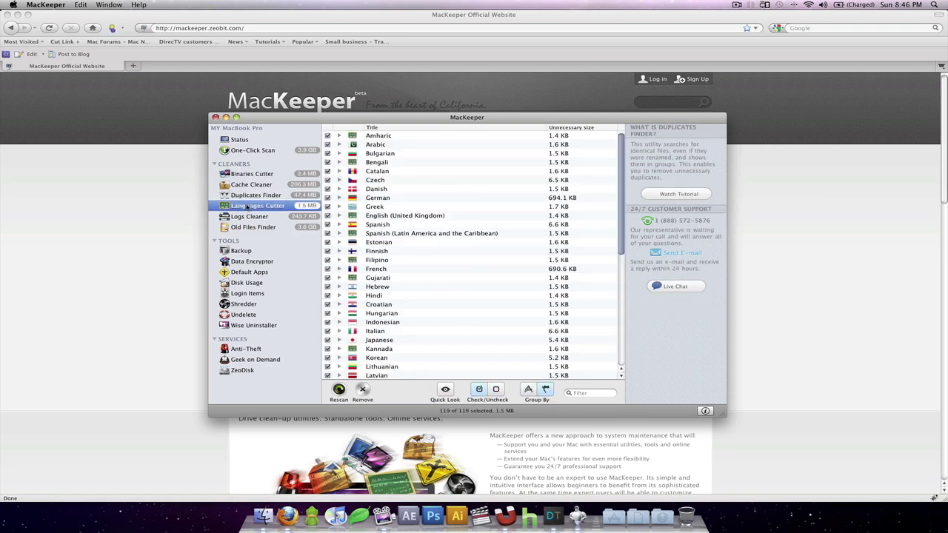
click(249, 216)
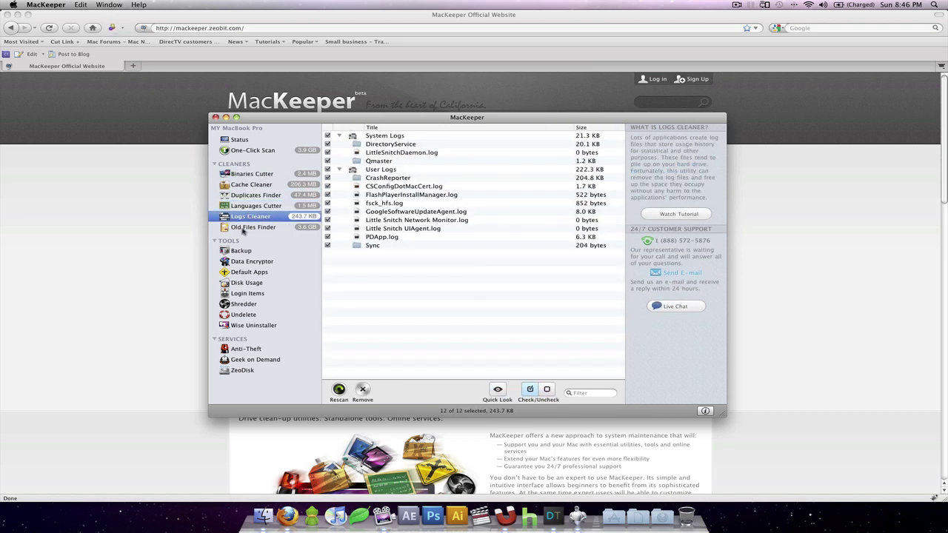
click(242, 229)
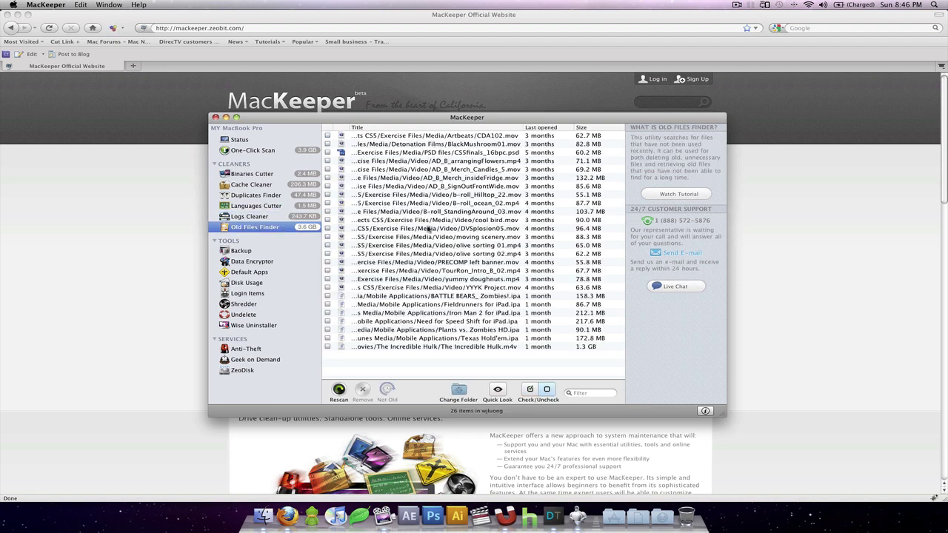
- Select several old files, like the Hulk movie and game apps, then check and uncheck all
click(474, 348)
click(461, 339)
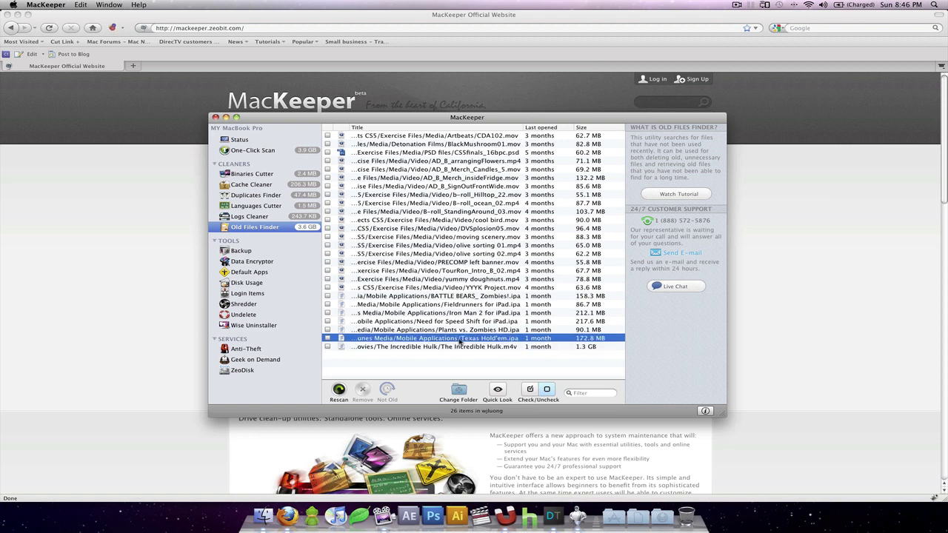
click(465, 350)
click(464, 331)
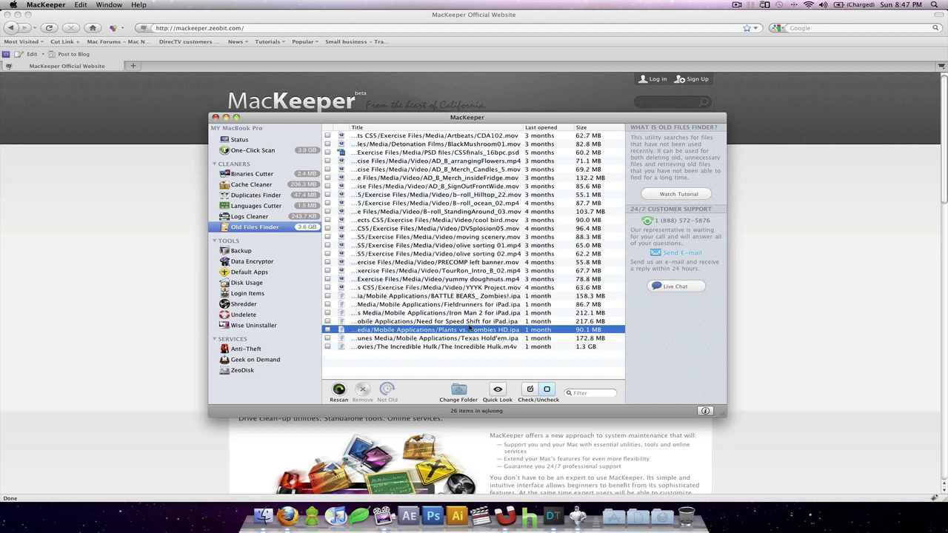
click(469, 323)
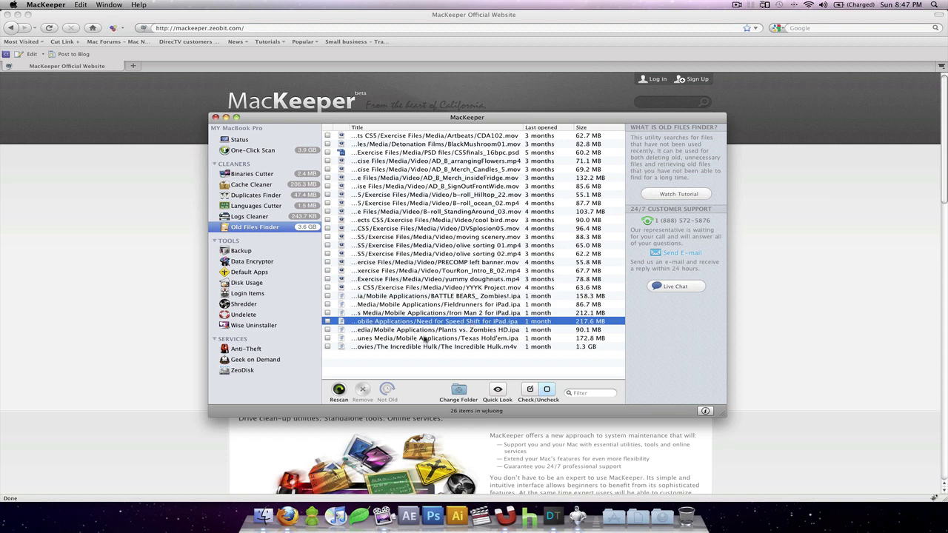
click(530, 390)
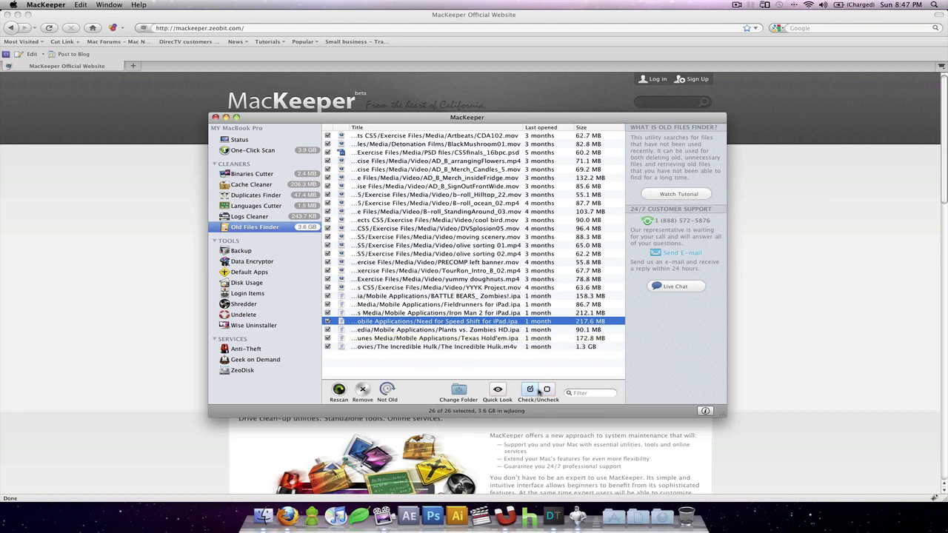
click(545, 390)
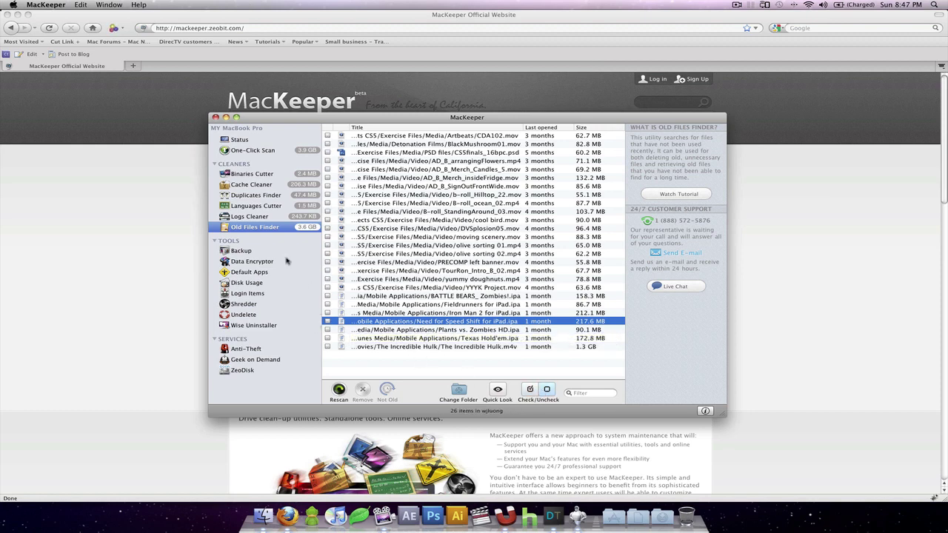
- Visit Languages Cutter and Logs Cleaner, then return to Old Files Finder
click(255, 208)
click(251, 217)
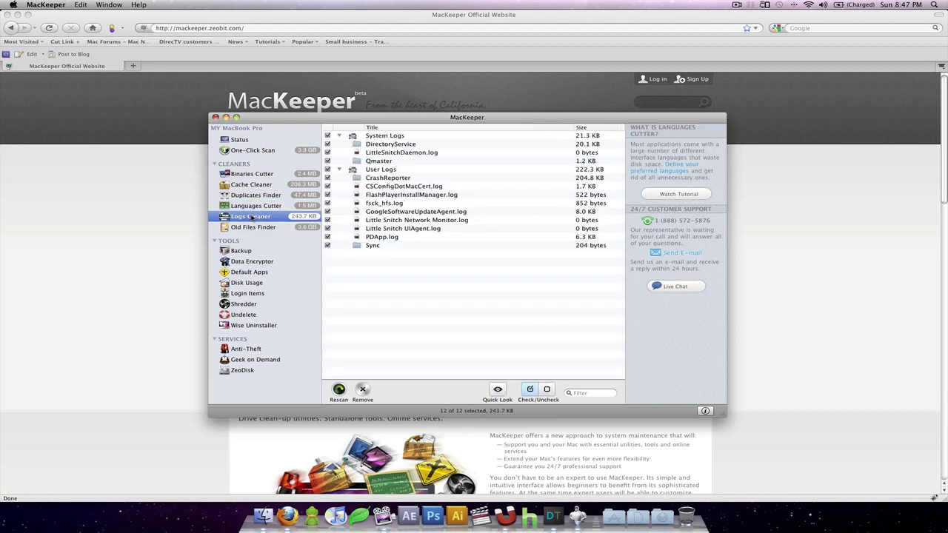
click(252, 227)
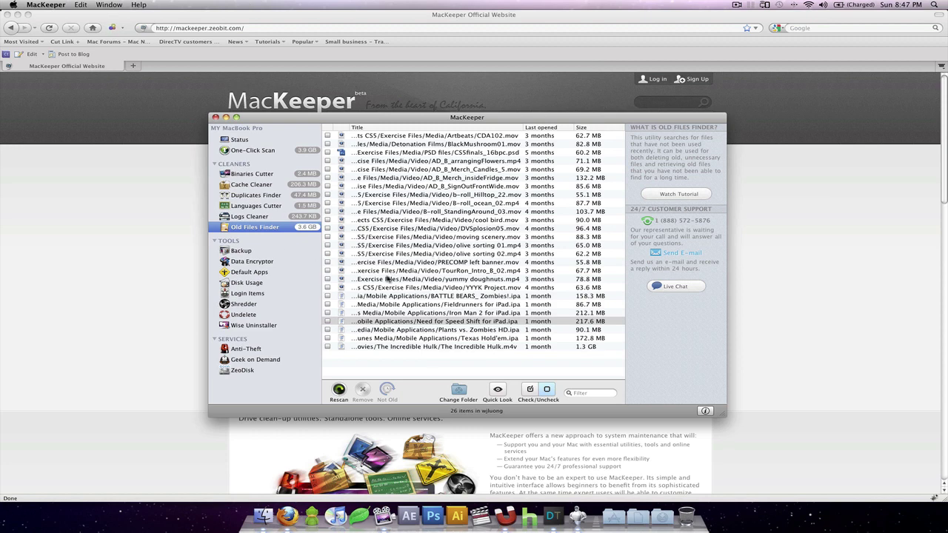
- Revisit Binaries Cutter, Cache Cleaner, Languages Cutter and Duplicates Finder, ending on Old Files Finder
click(263, 176)
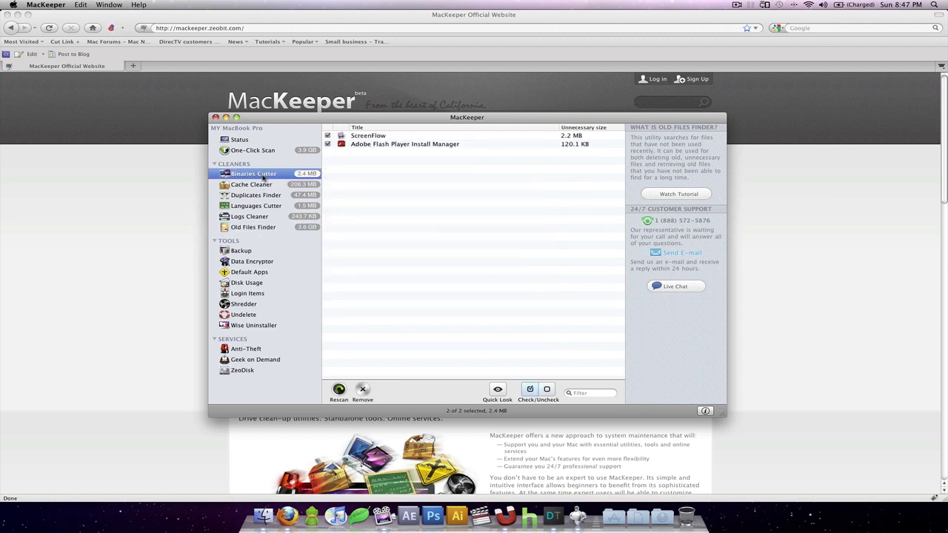
click(261, 184)
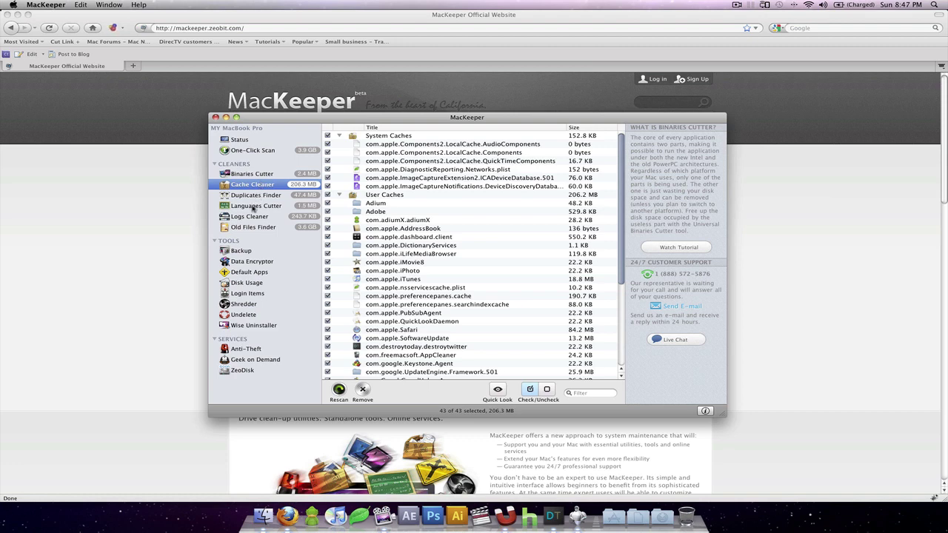
click(254, 206)
click(254, 196)
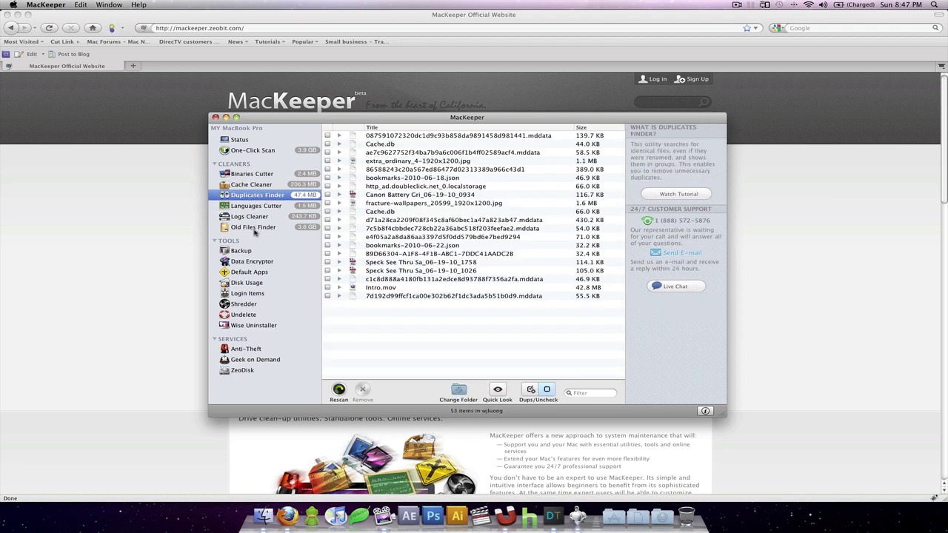
click(255, 229)
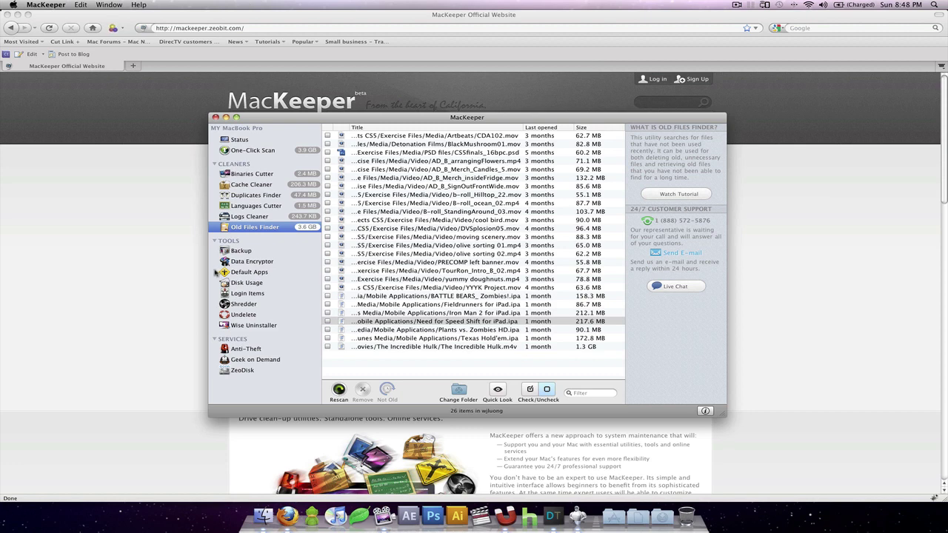
- Bring Firefox with the MacKeeper Official Website home page to the front
click(46, 200)
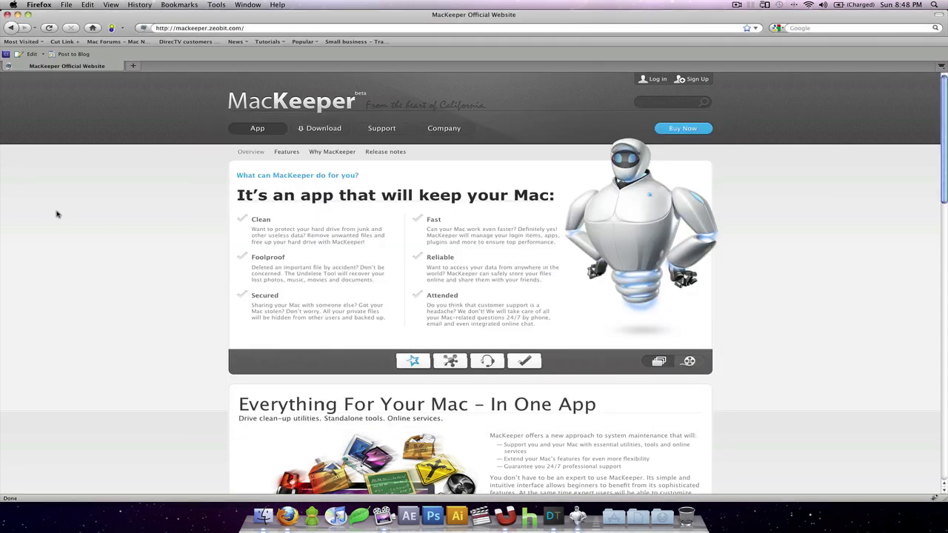